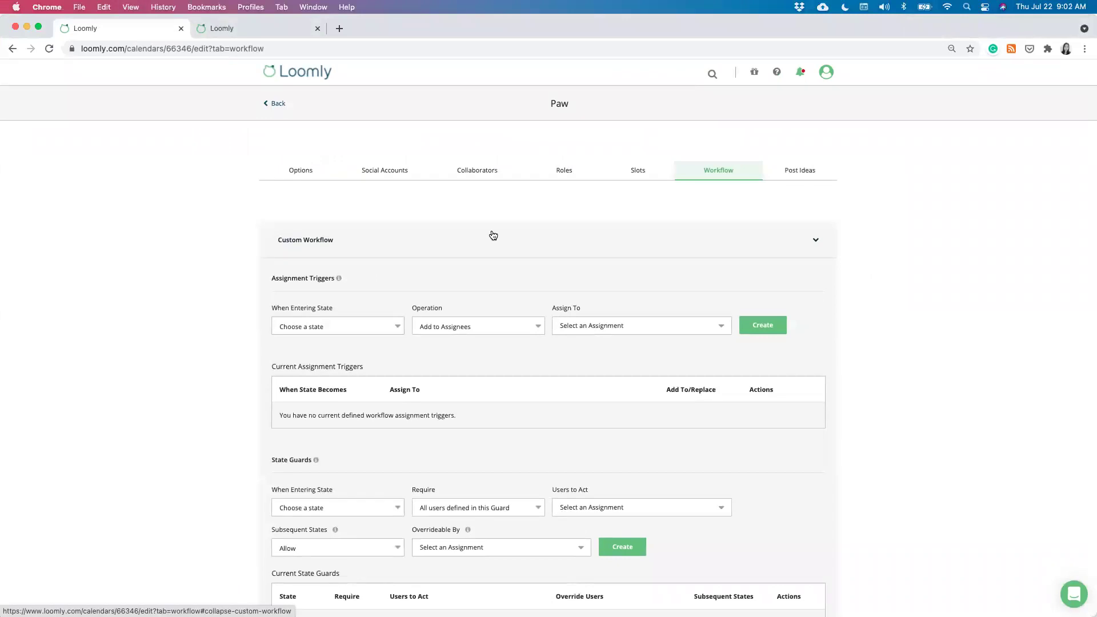
scroll(493, 235, down, 1)
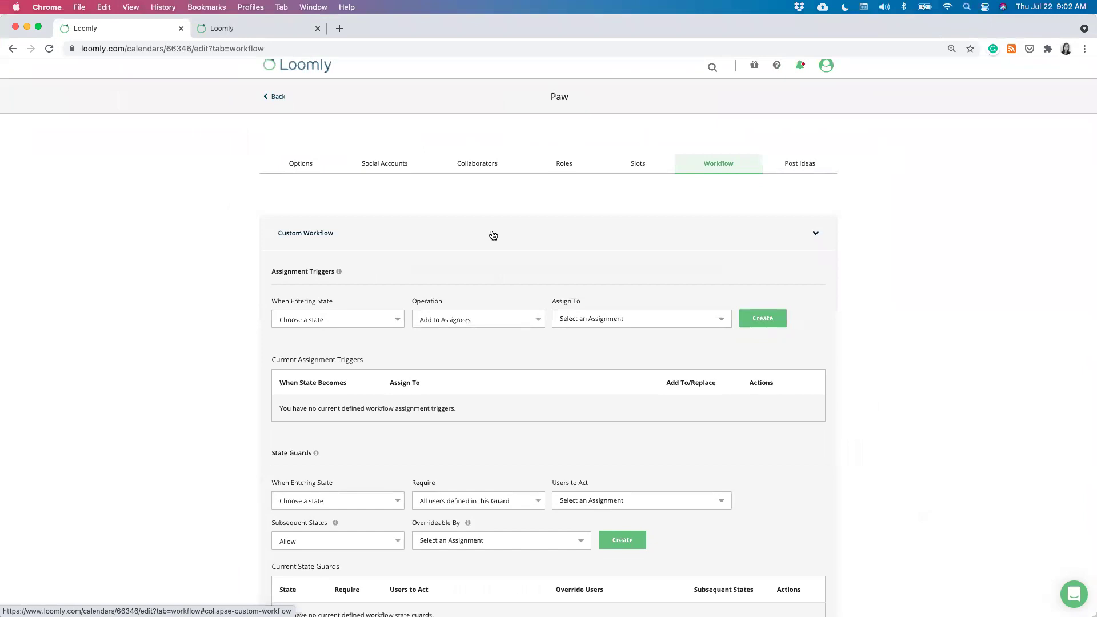
scroll(493, 235, up, 1)
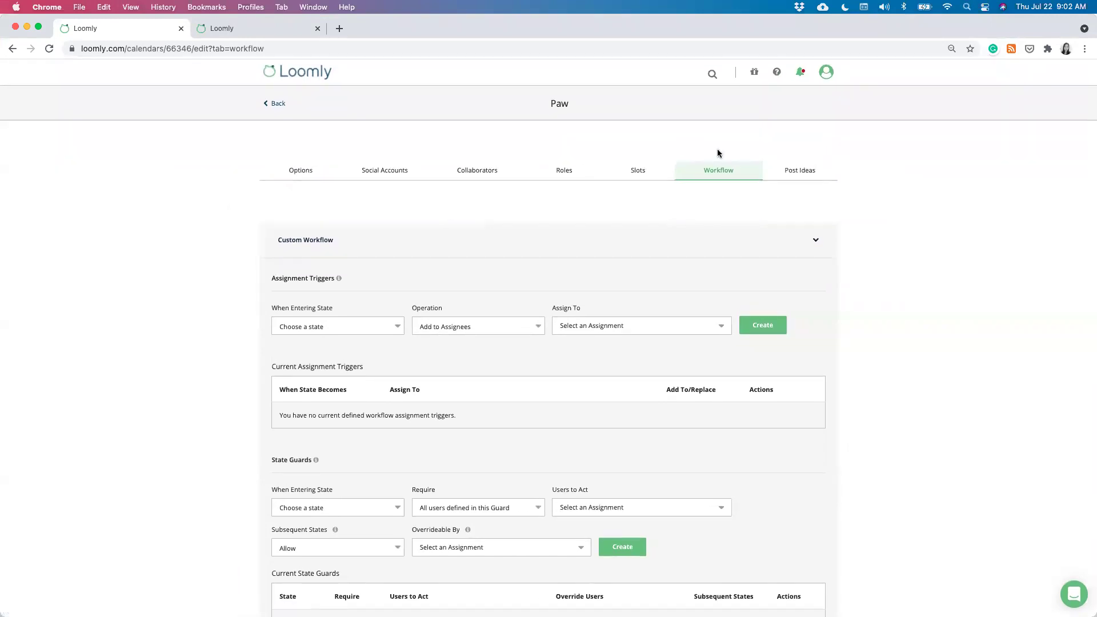
scroll(710, 218, down, 4)
scroll(698, 240, down, 5)
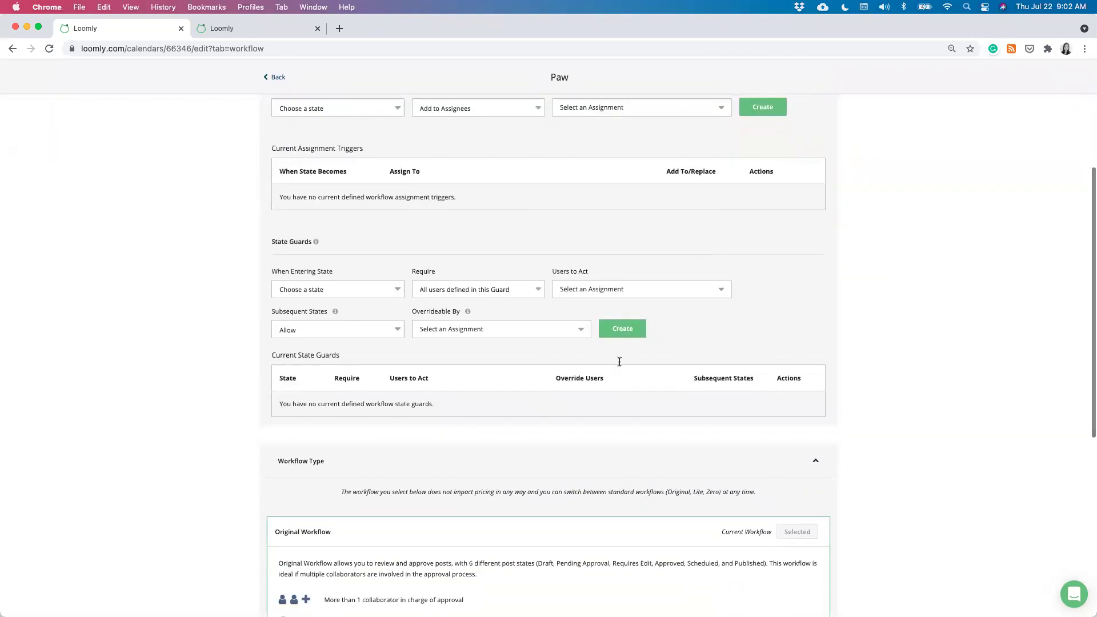
click(517, 458)
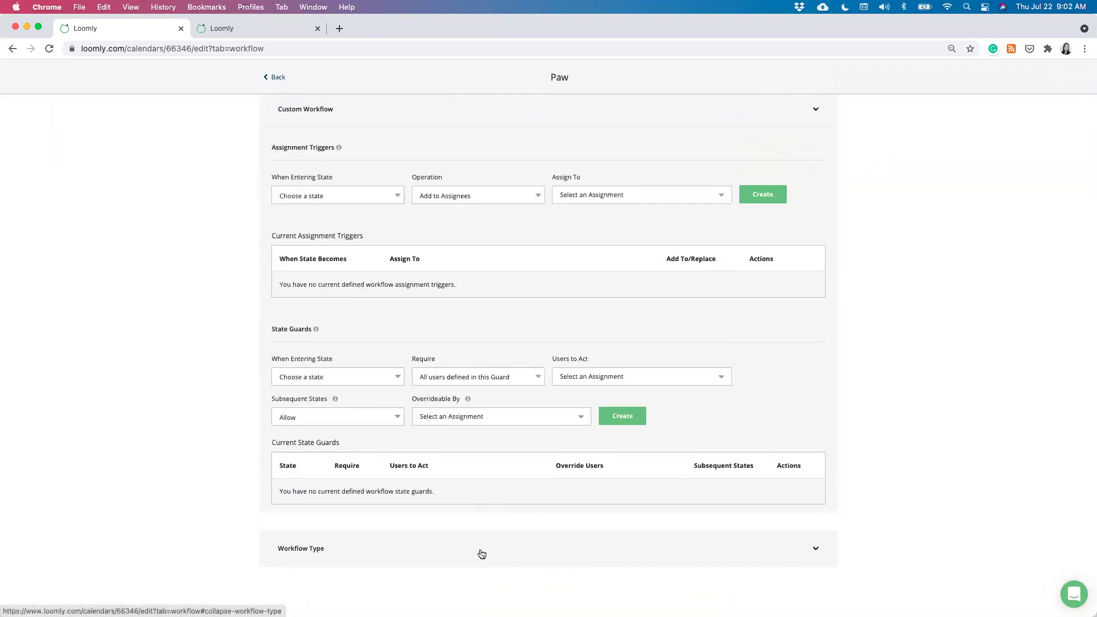
click(482, 553)
scroll(483, 518, down, 4)
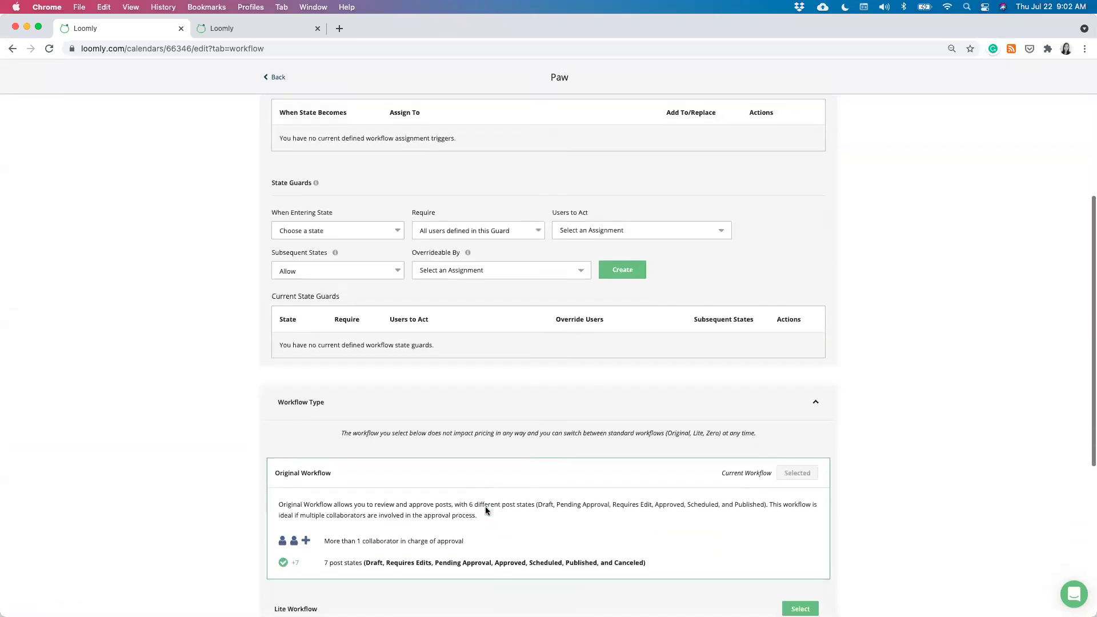
scroll(485, 510, down, 3)
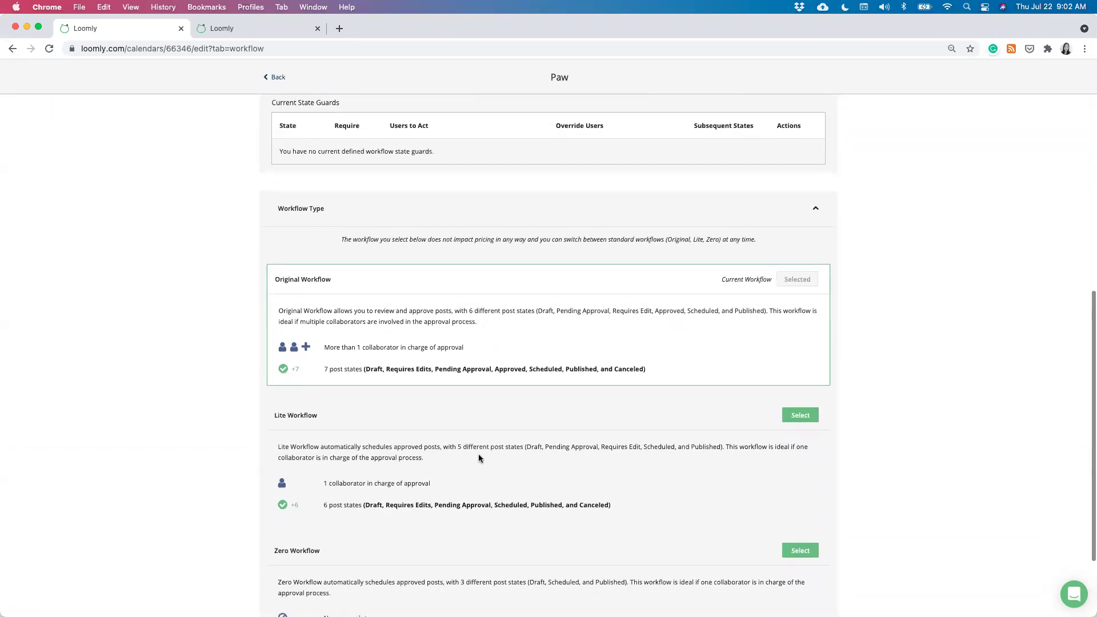
scroll(478, 456, down, 2)
scroll(479, 454, down, 1)
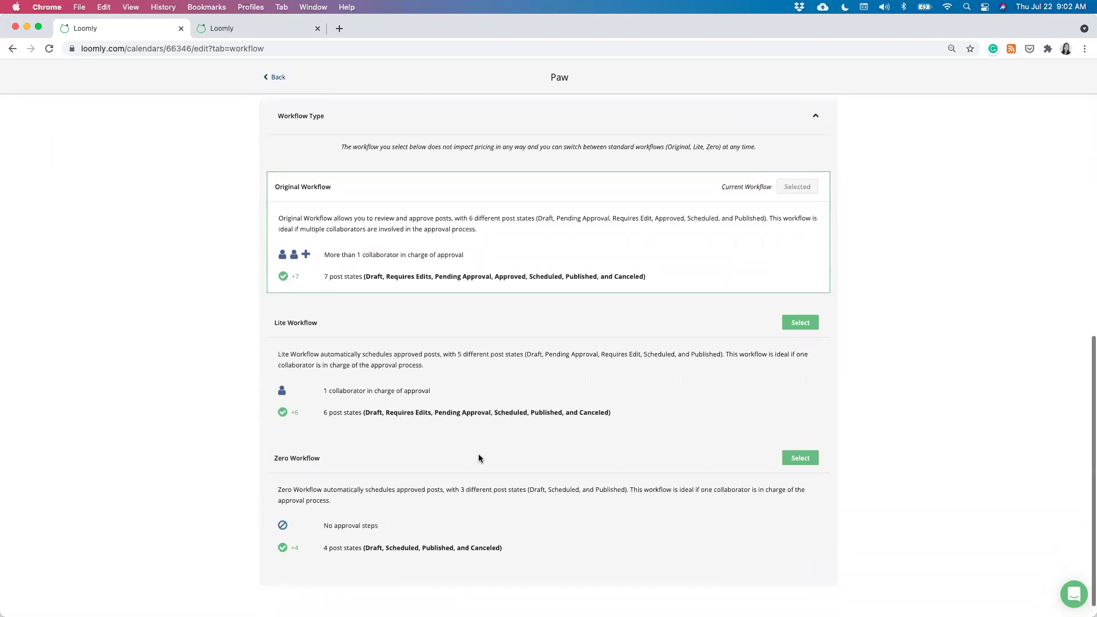
scroll(479, 457, down, 1)
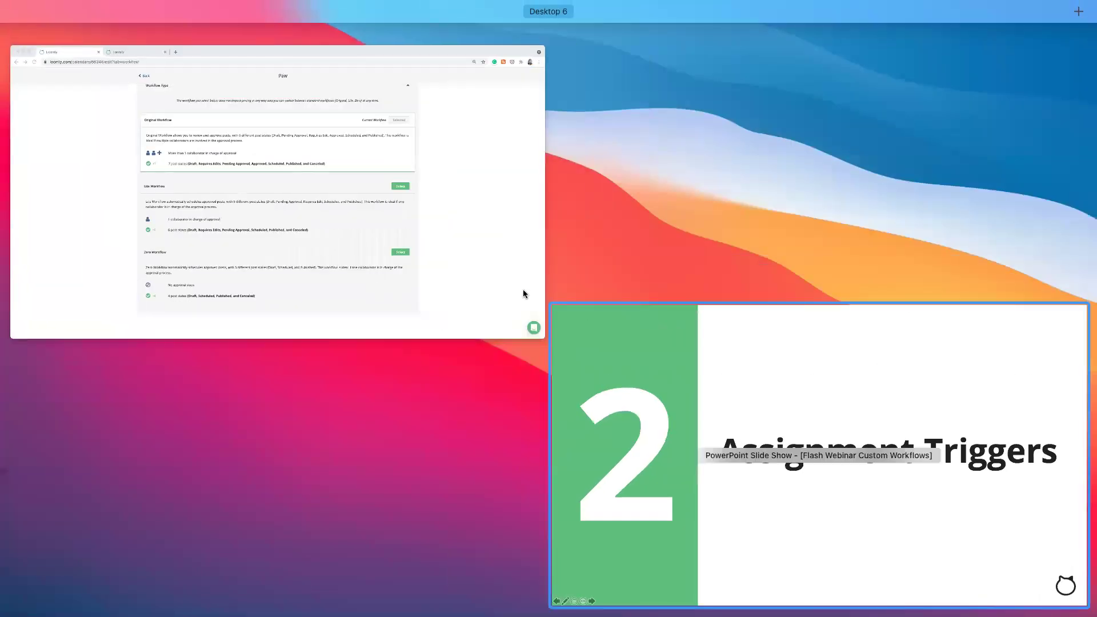
Step: Restore the Loomly browser to full screen and bring the empty Assignment Triggers form into view
click(523, 293)
scroll(520, 287, up, 10)
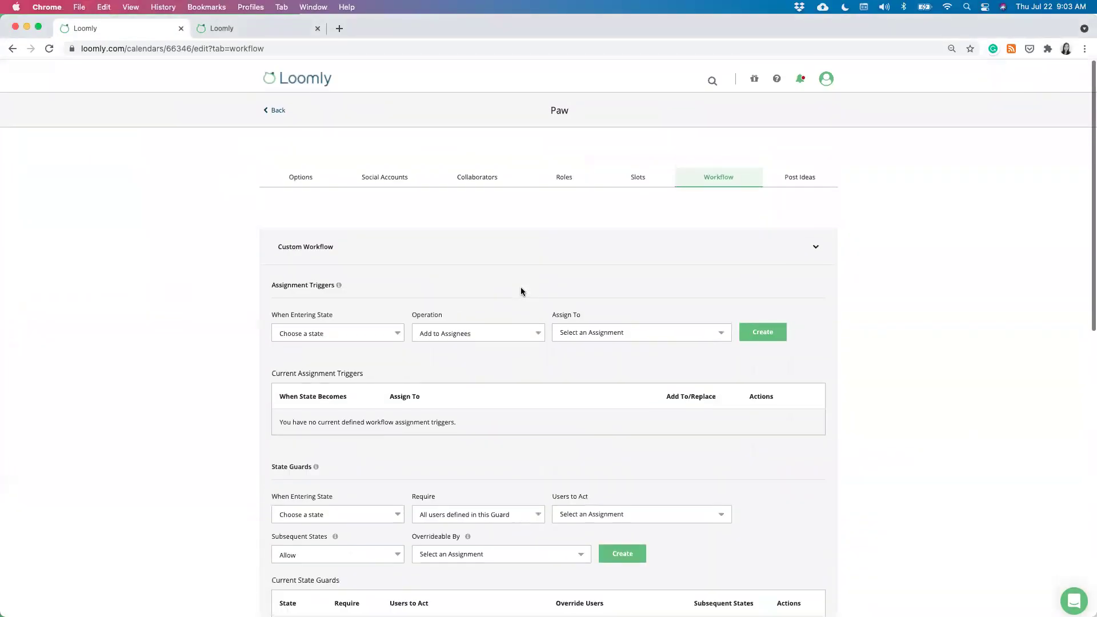
scroll(508, 391, down, 2)
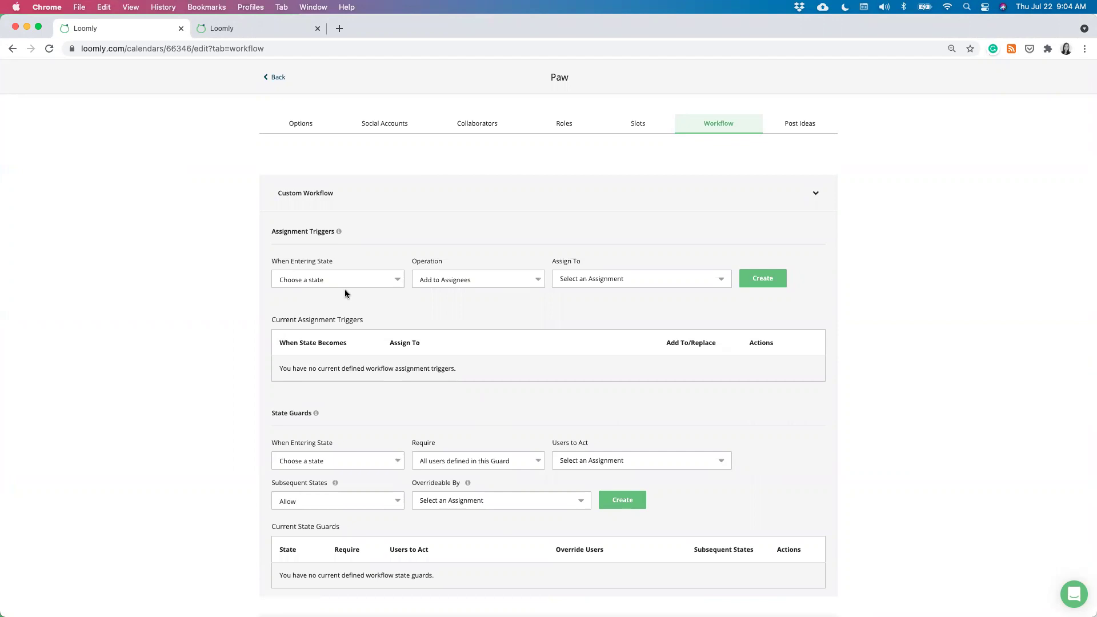
Step: Create a trigger that replaces assignees with two collaborators when a post enters Pending Approval
click(317, 283)
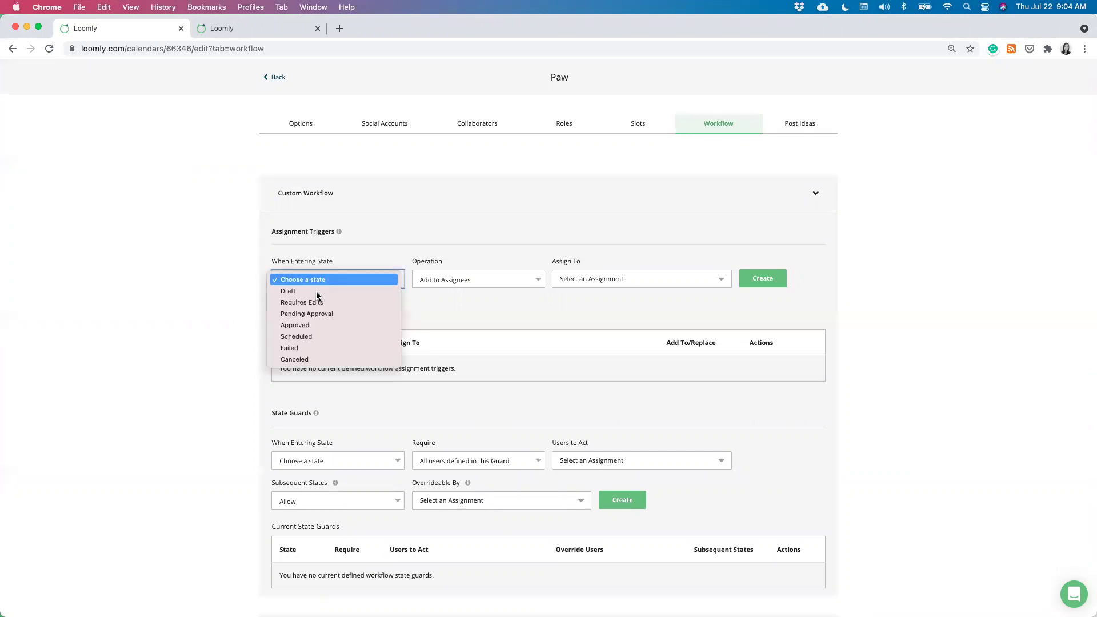
click(317, 313)
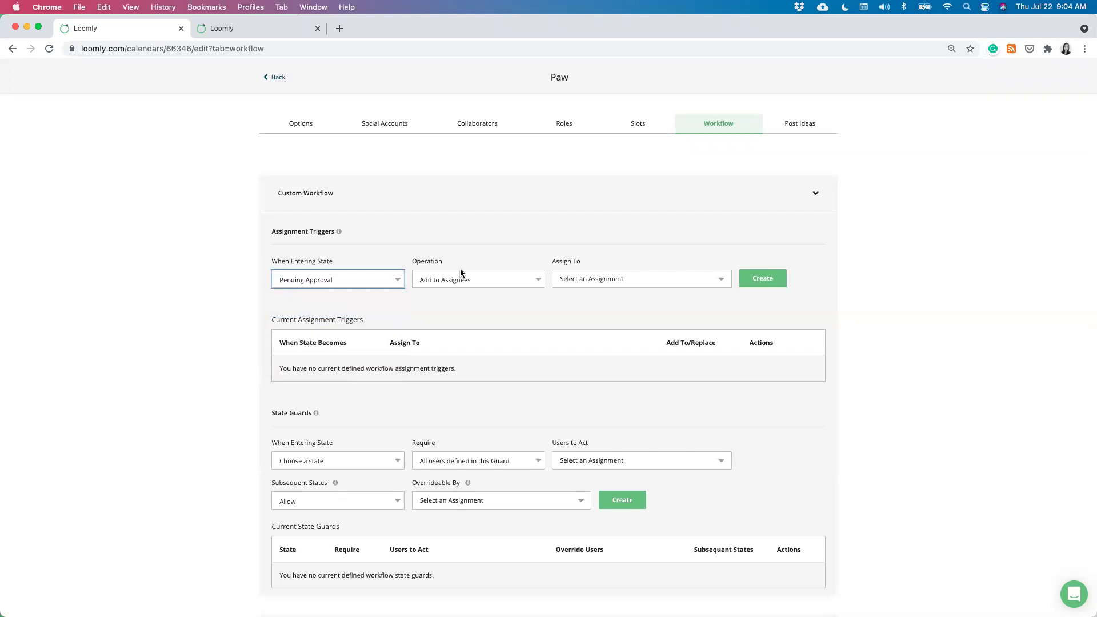
click(460, 287)
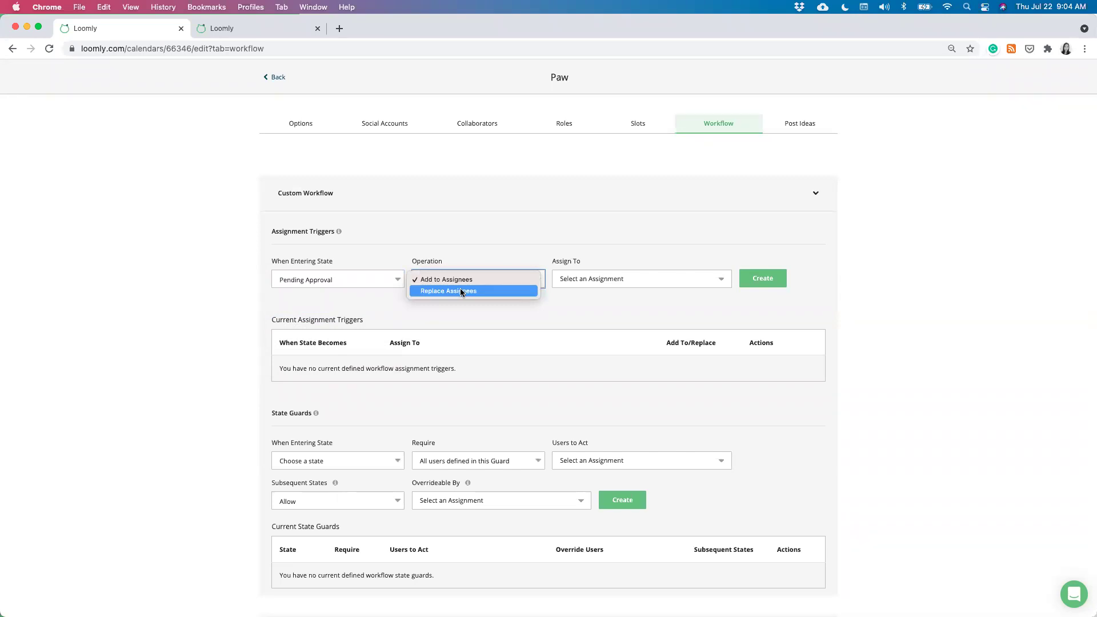
click(462, 291)
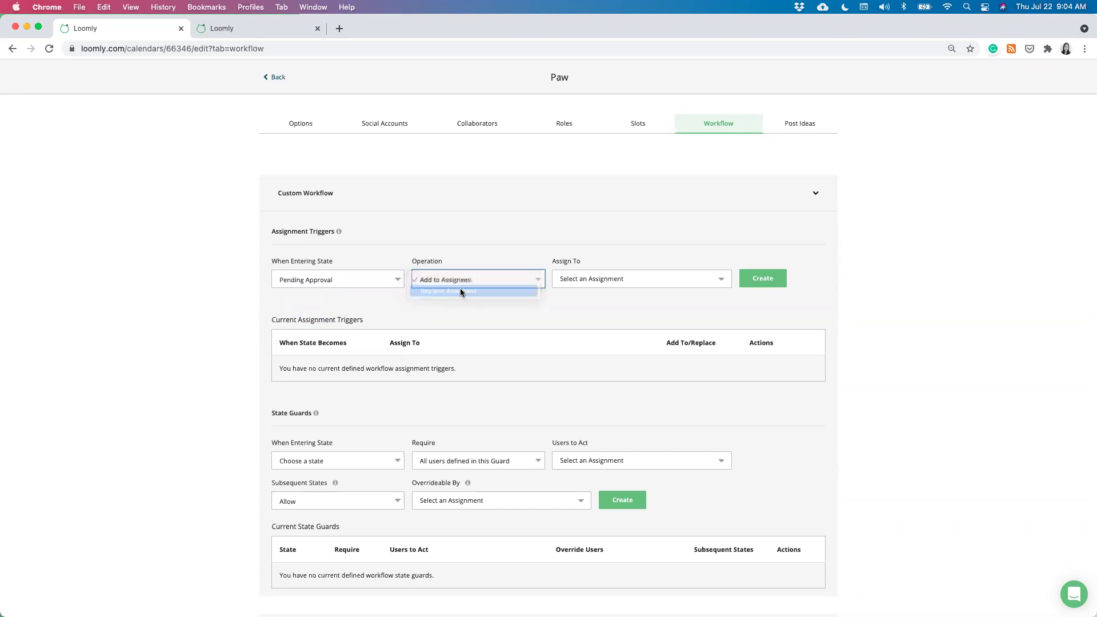
click(585, 280)
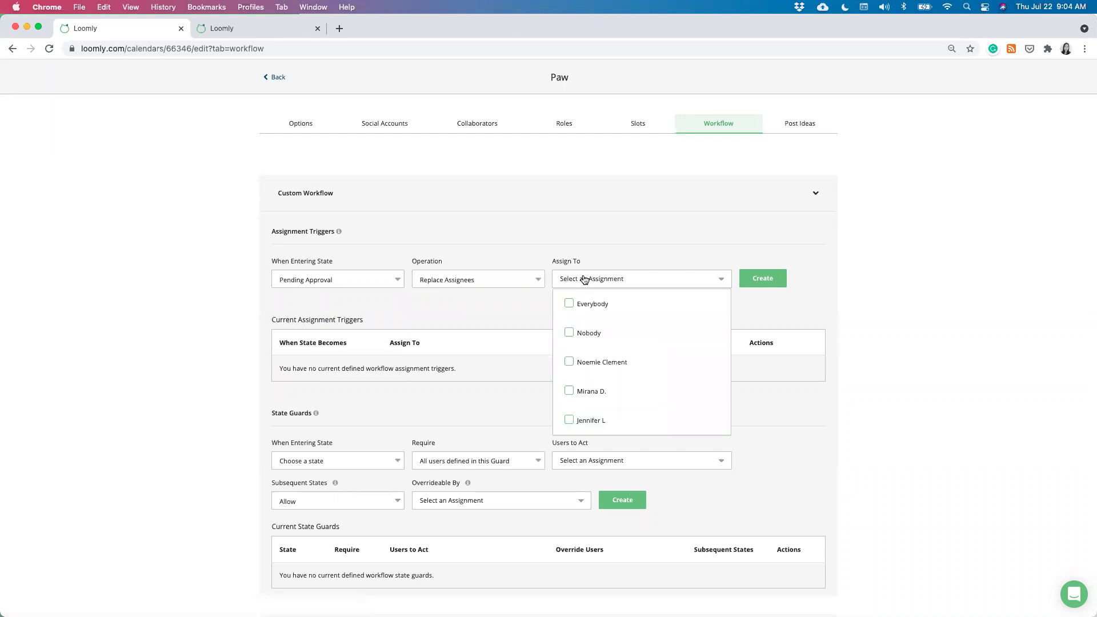
click(589, 362)
click(585, 391)
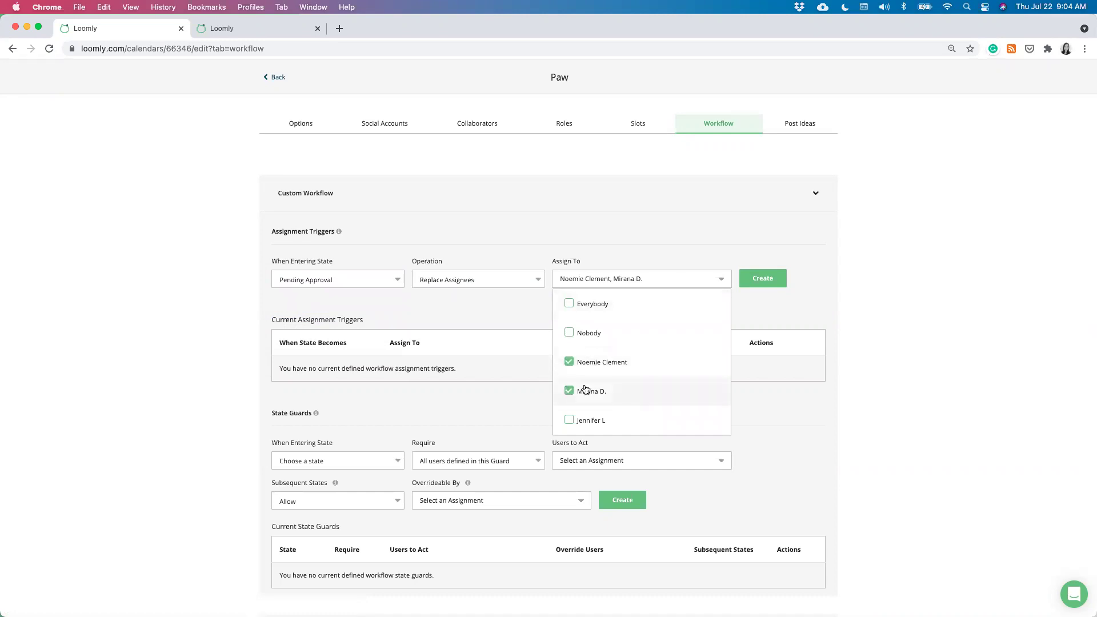
click(579, 250)
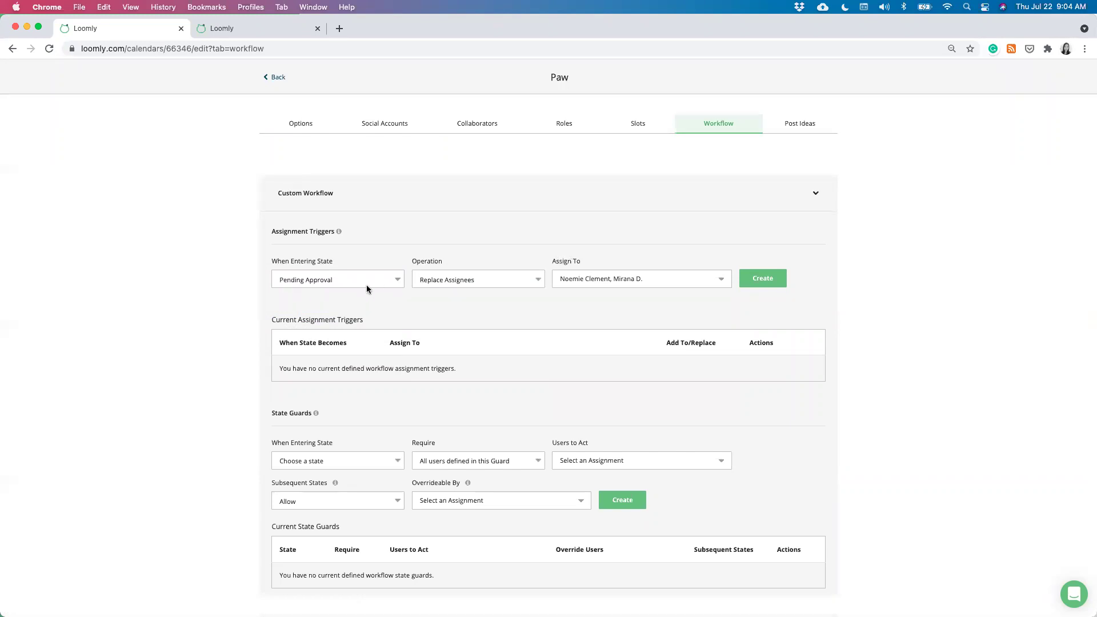
click(765, 279)
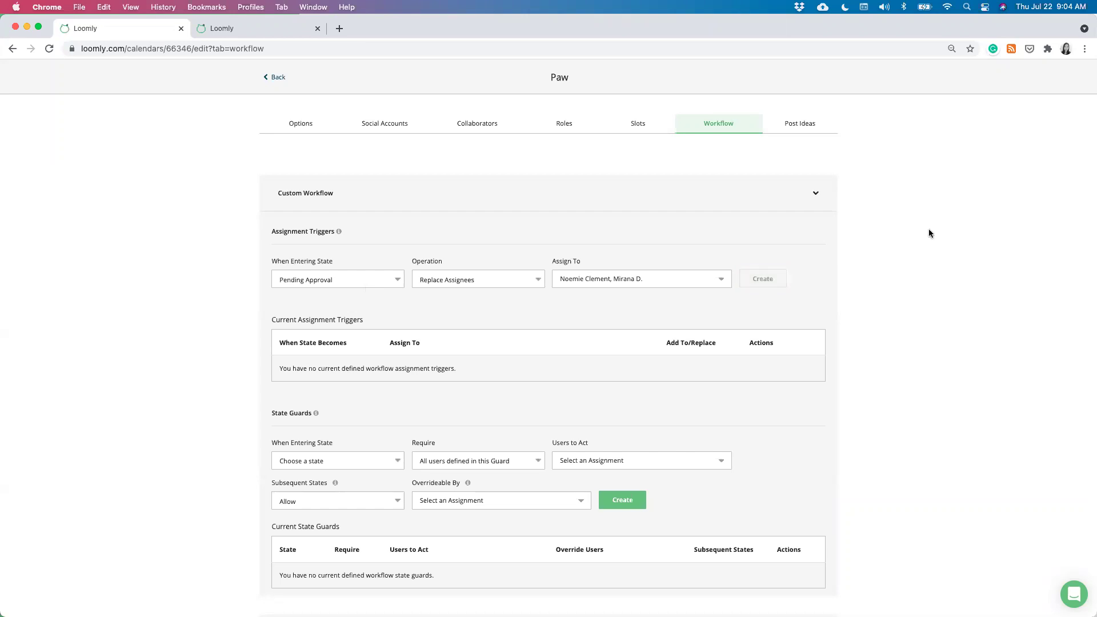
Step: Check the trigger's available states, then switch to the Purrr-fect calendar's post list
scroll(935, 277, down, 1)
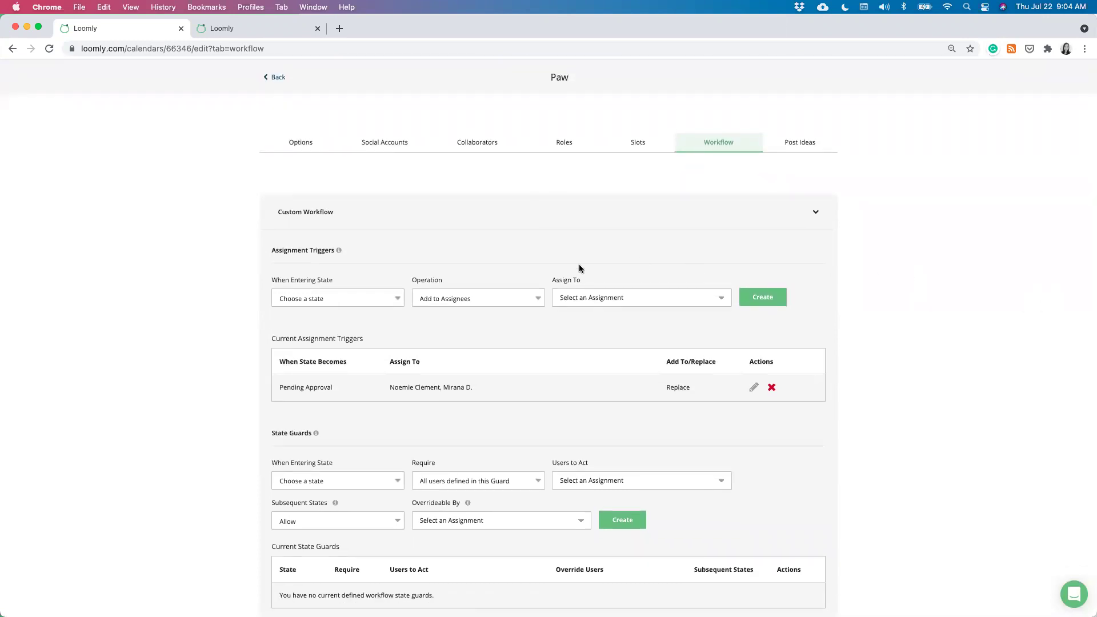
click(369, 298)
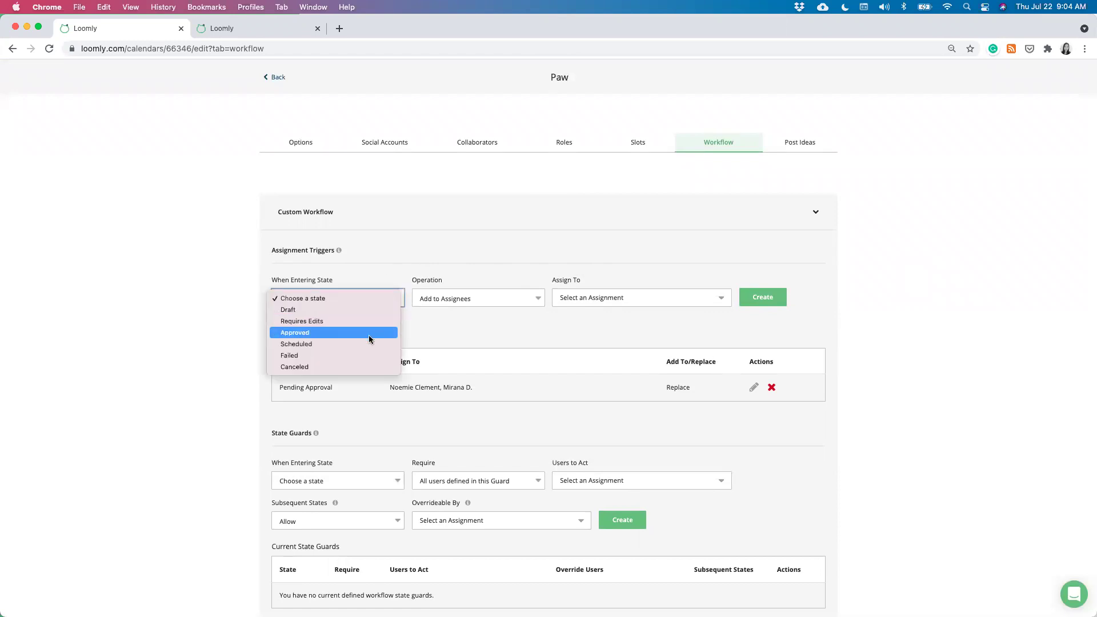
click(472, 248)
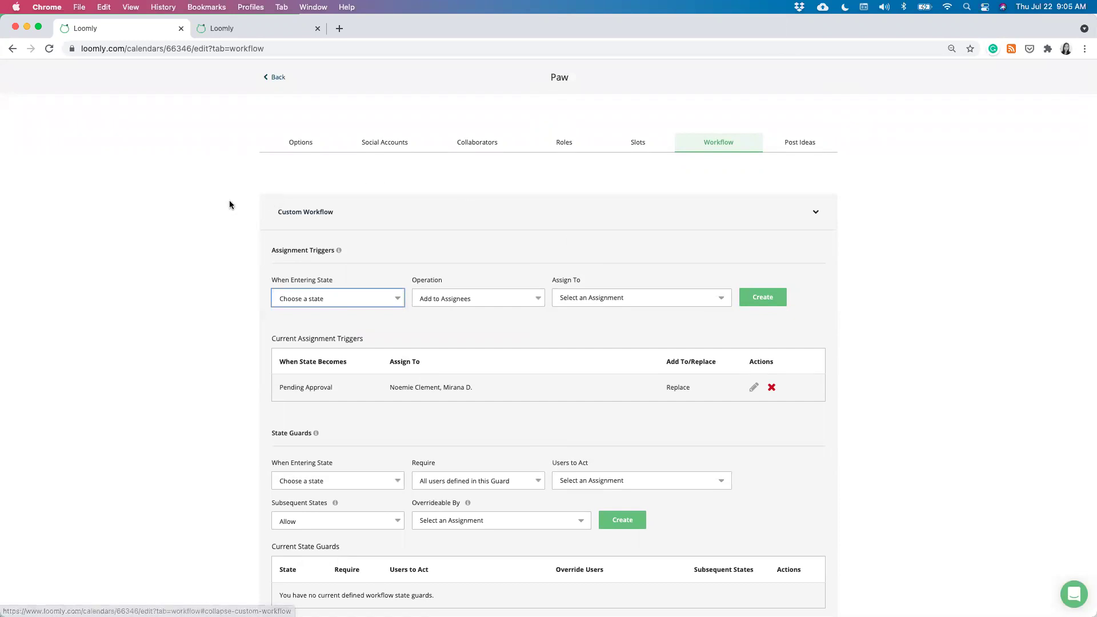
click(258, 34)
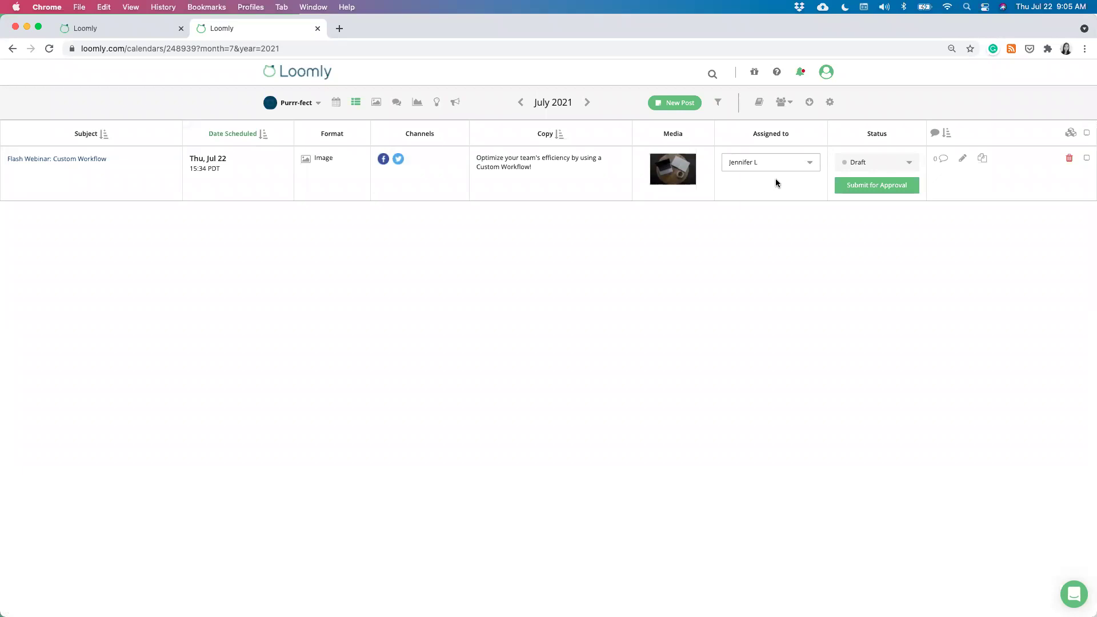
Step: Submit the Flash Webinar post for approval and return the browser to full screen
click(866, 187)
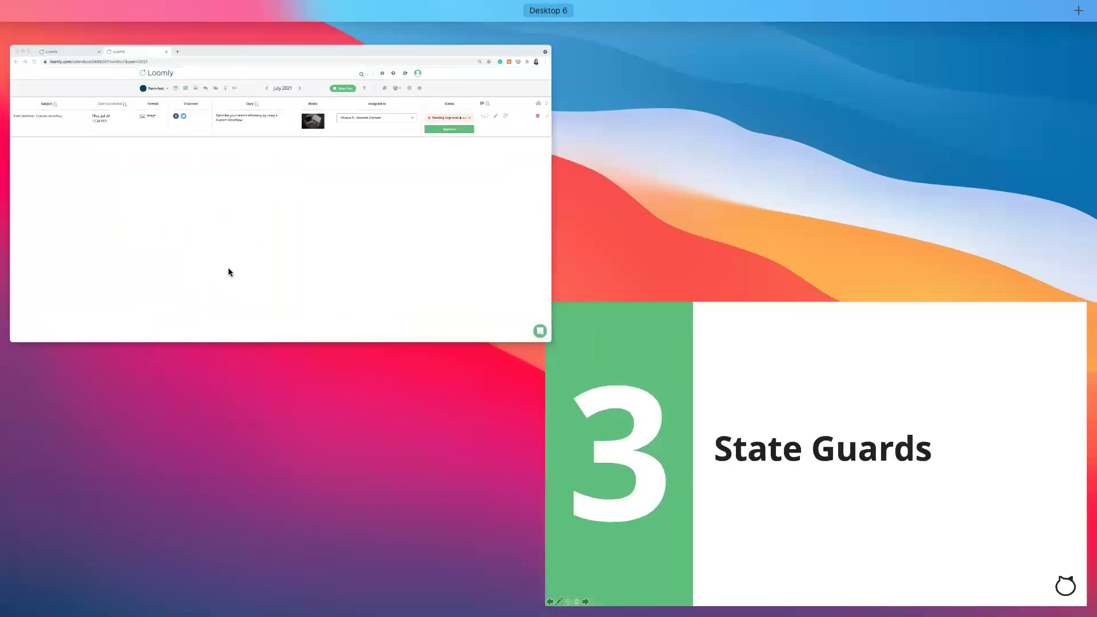
click(228, 272)
Step: Start a state guard on entering Approved, with the requirement options opened
click(142, 35)
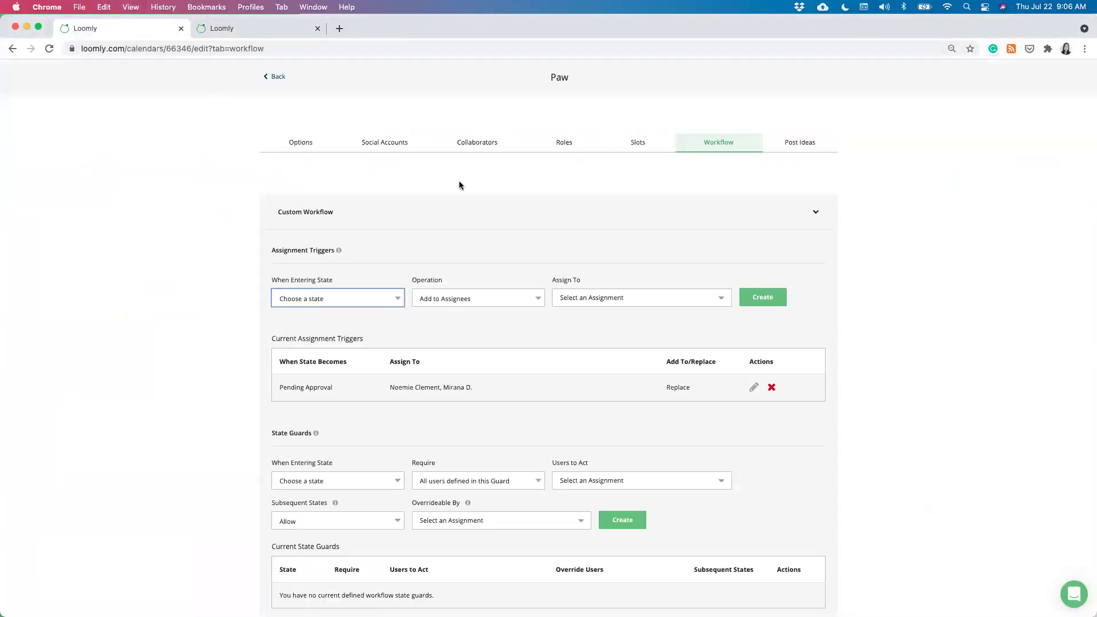
scroll(533, 306, down, 2)
scroll(532, 306, down, 2)
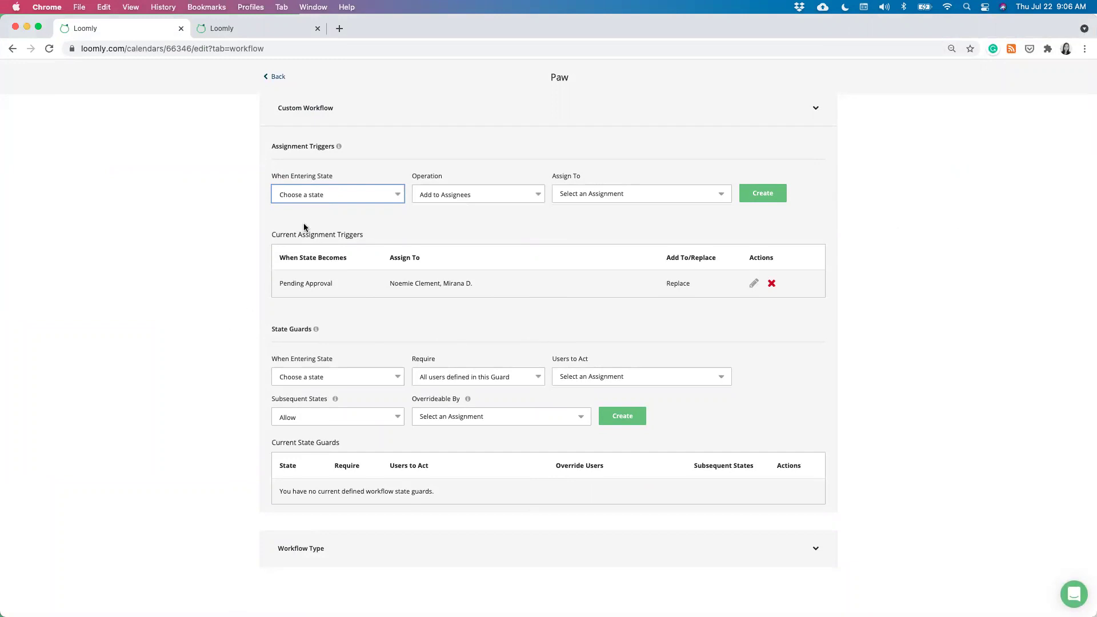
click(322, 375)
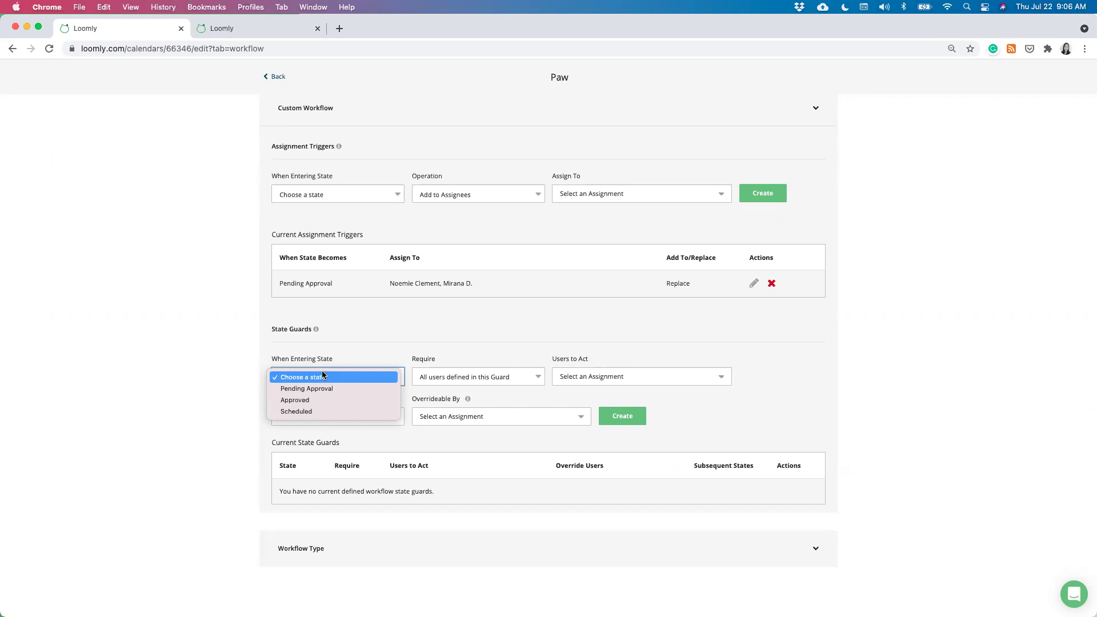
click(324, 401)
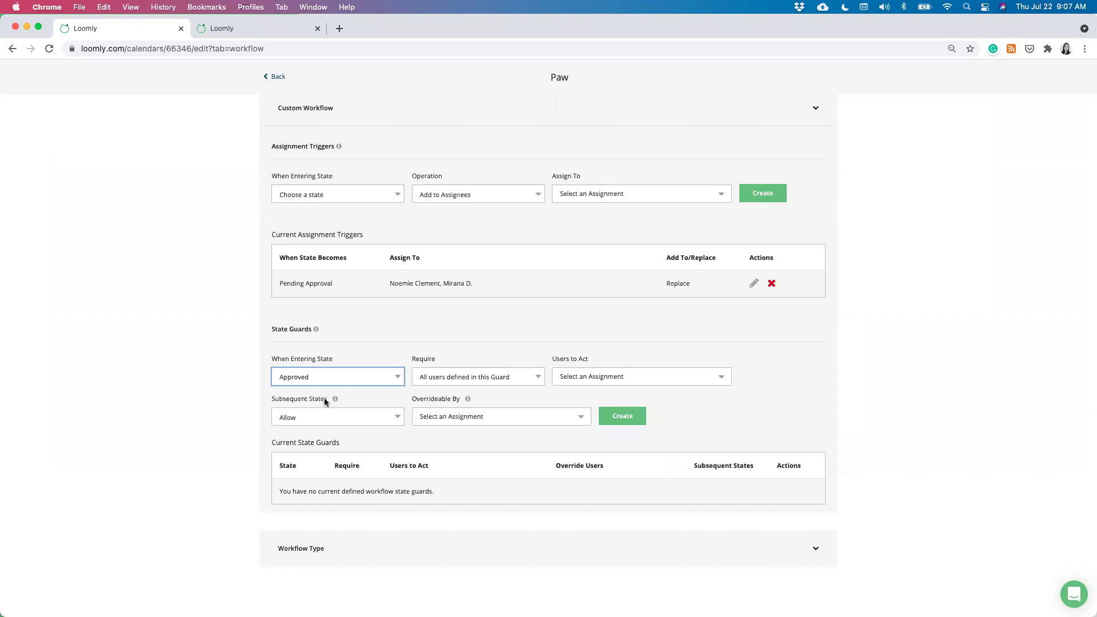
click(459, 379)
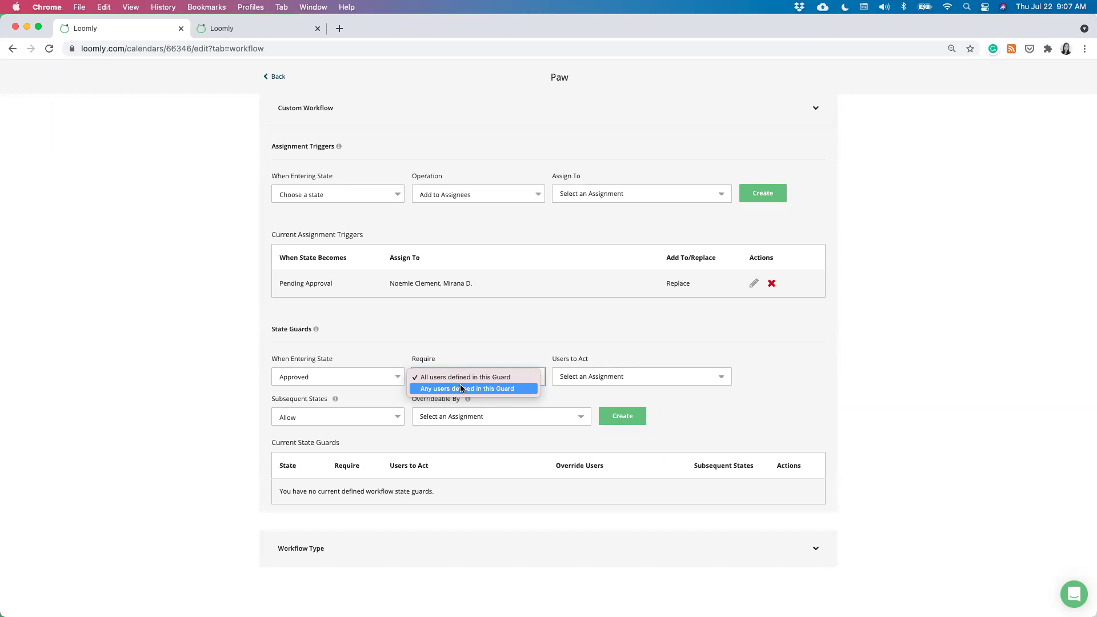
Step: Keep the guard requiring all users and add two approvers to Users to Act
click(460, 378)
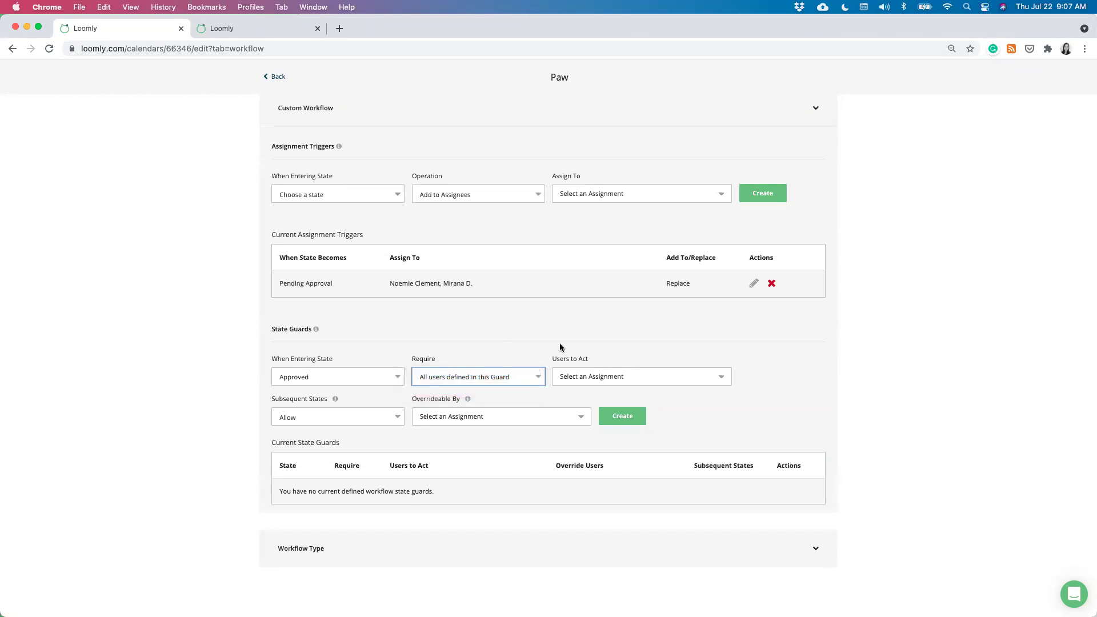
click(632, 347)
click(628, 380)
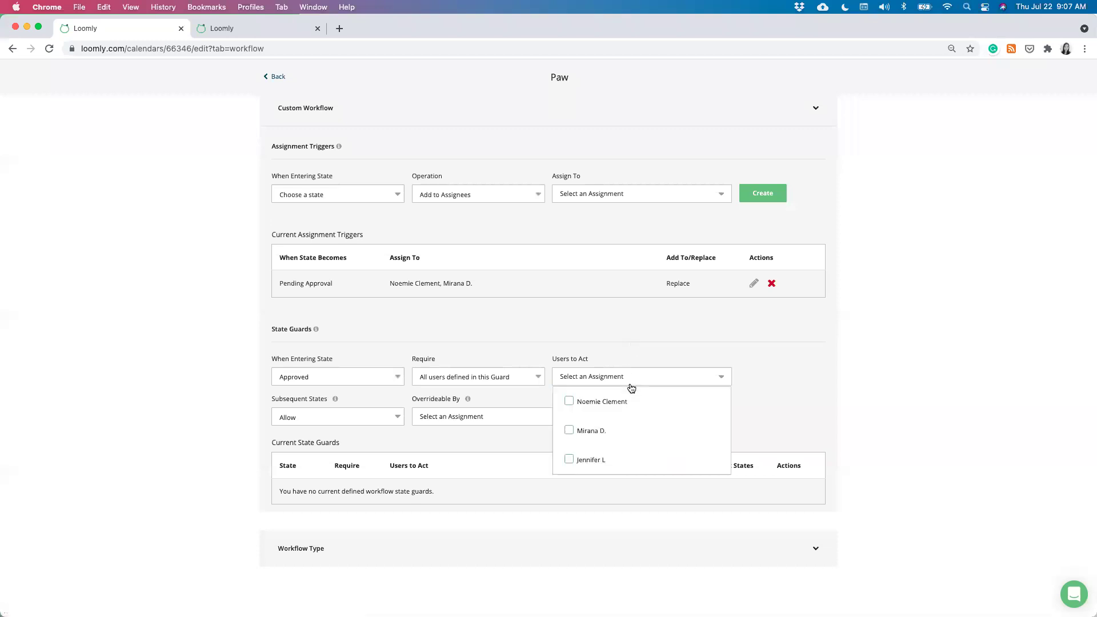
click(580, 436)
click(570, 401)
click(532, 345)
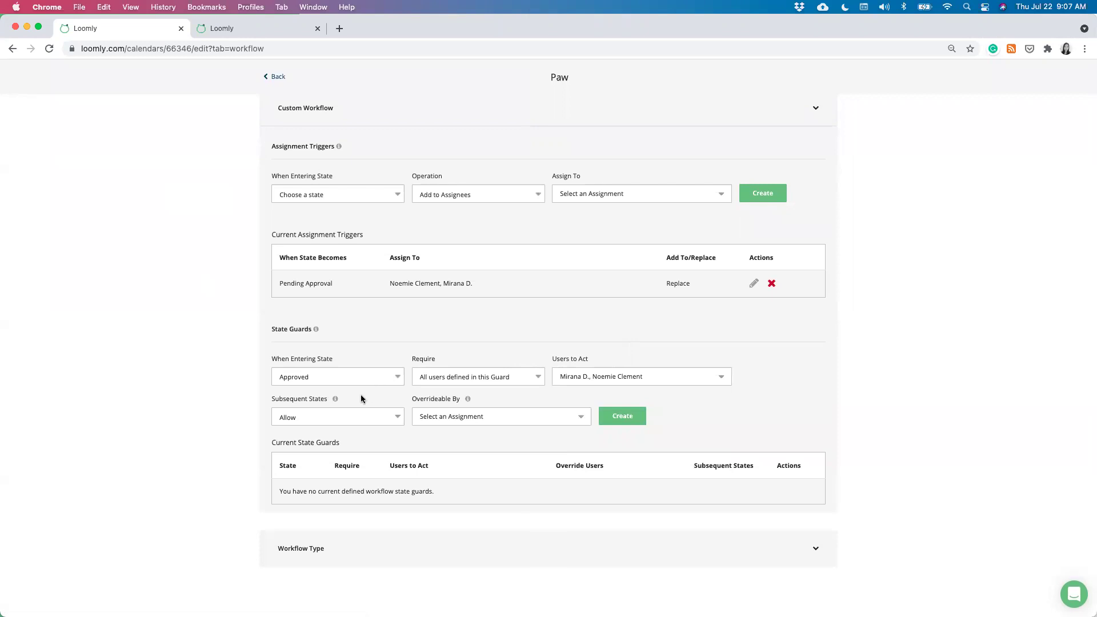
Step: Block subsequent states, allow a third team member to override, and create the guard
click(345, 414)
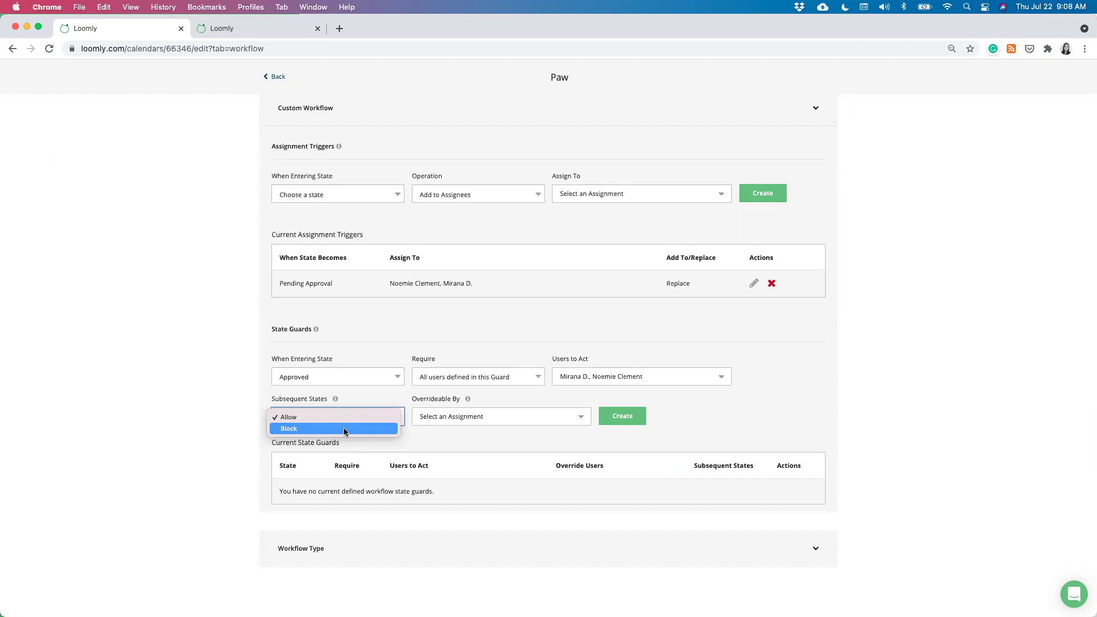
click(344, 427)
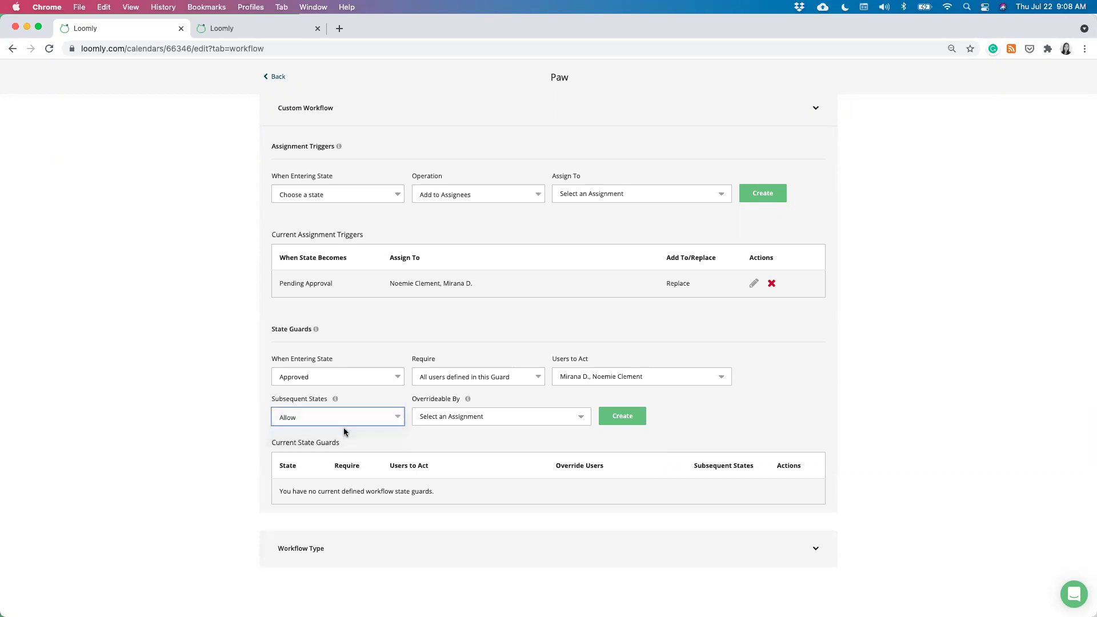
click(471, 417)
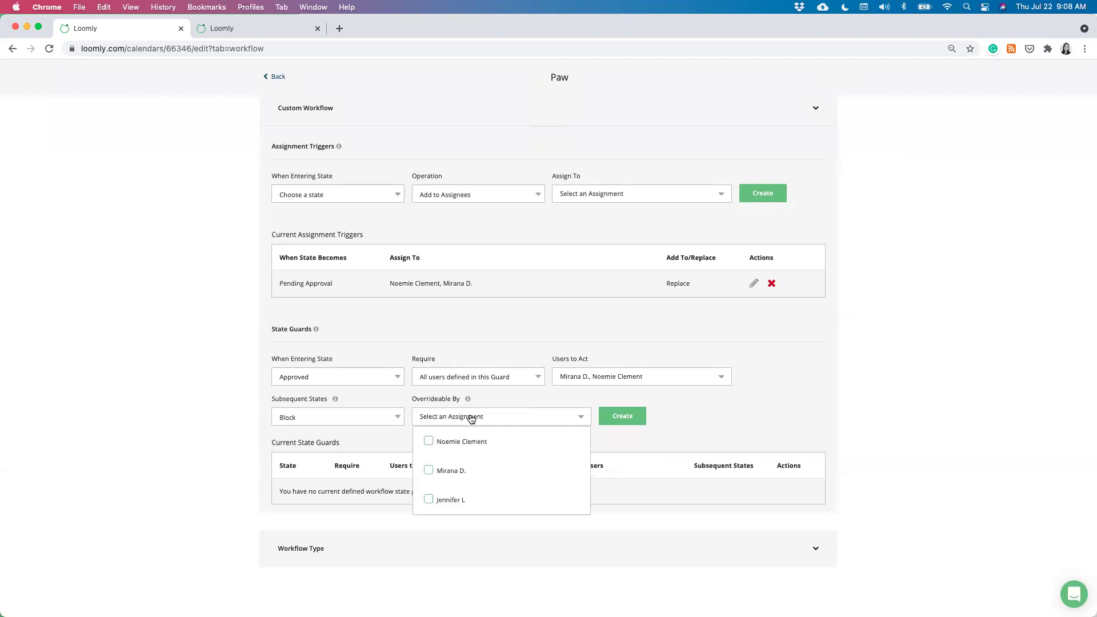
click(458, 501)
click(712, 421)
click(620, 417)
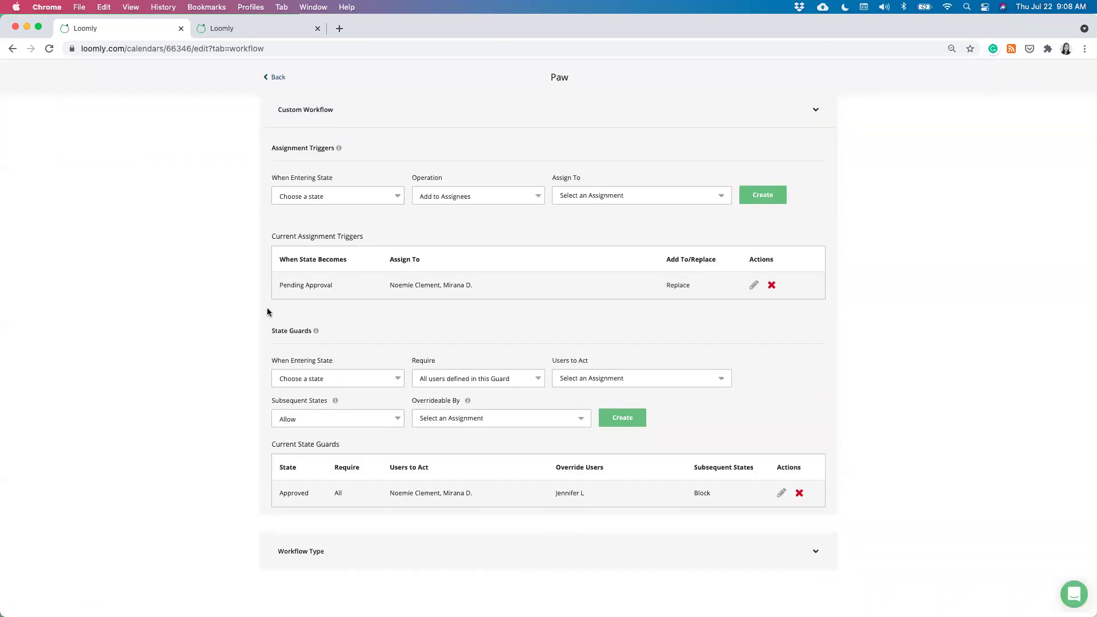
Step: Switch to the calendar tab listing the Flash Webinar: Custom Workflow post
click(249, 29)
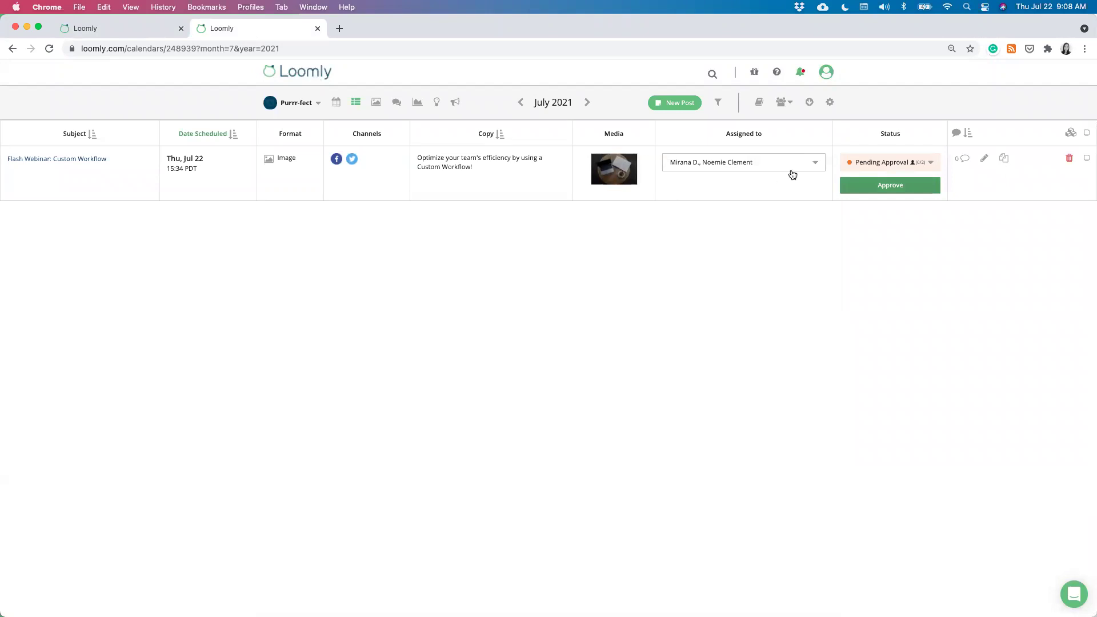
mouse_move(914, 162)
Step: Open the Flash Webinar: Custom Workflow post and approve it as the current user
click(53, 160)
scroll(224, 354, down, 2)
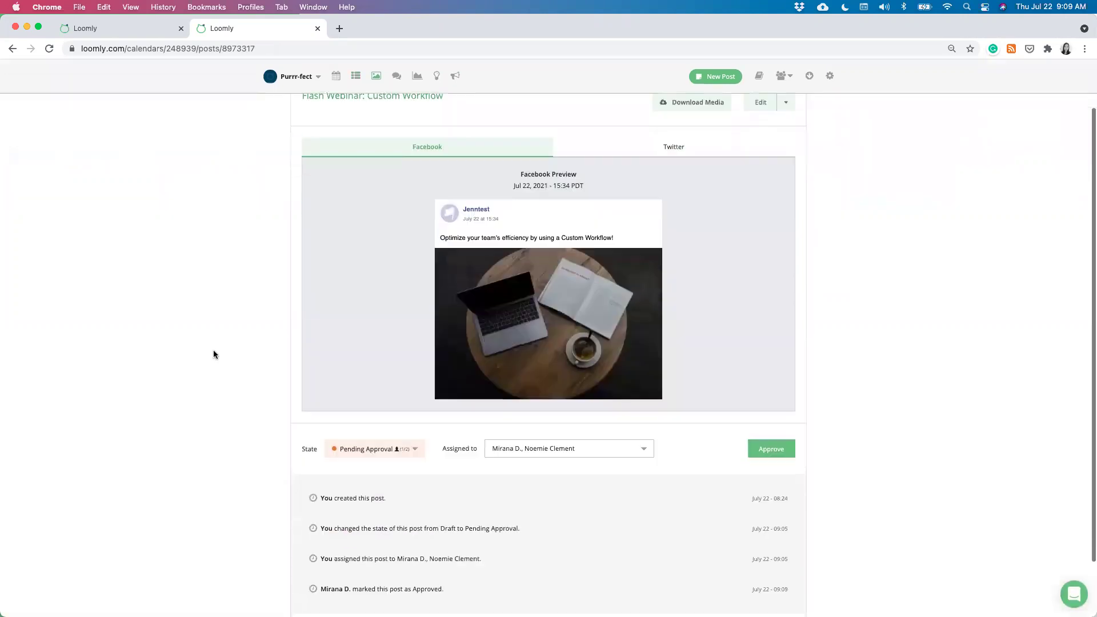
mouse_move(403, 454)
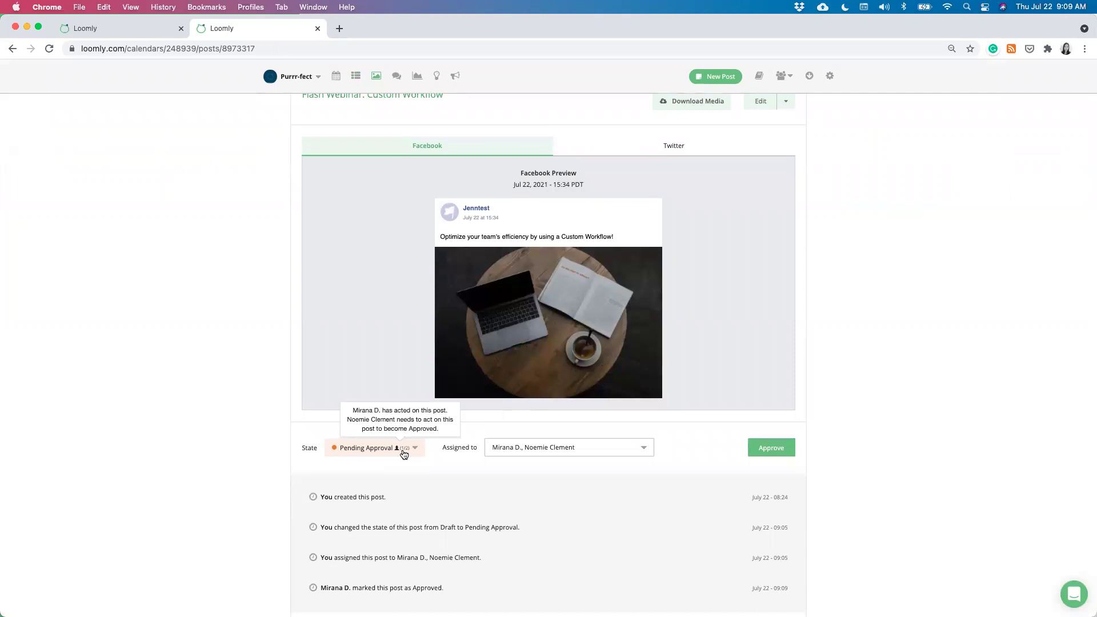
scroll(411, 460, down, 3)
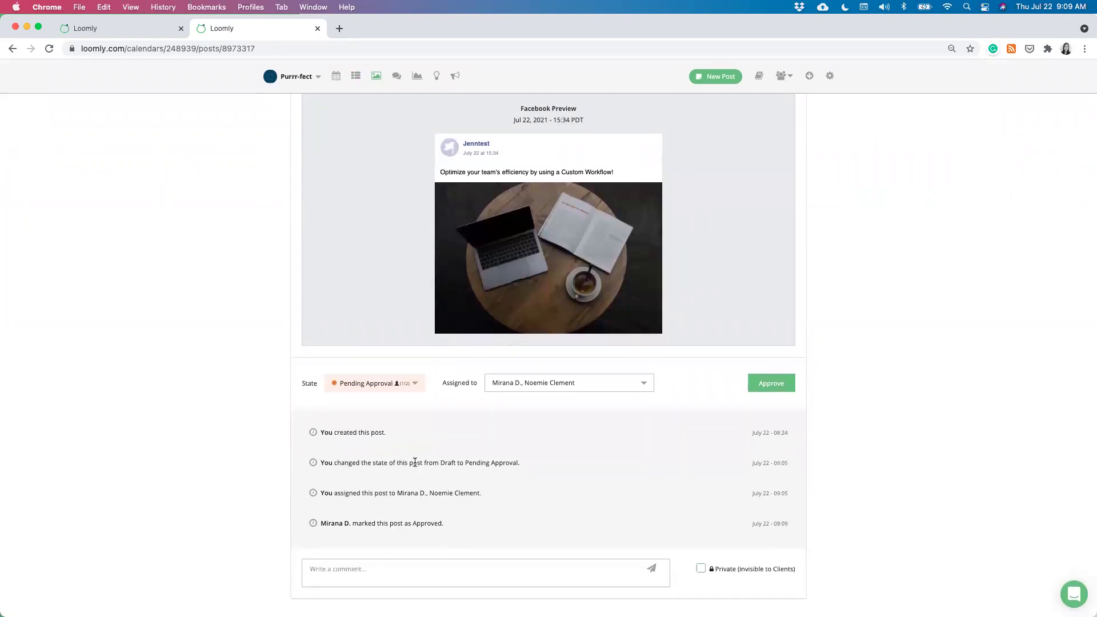
click(757, 381)
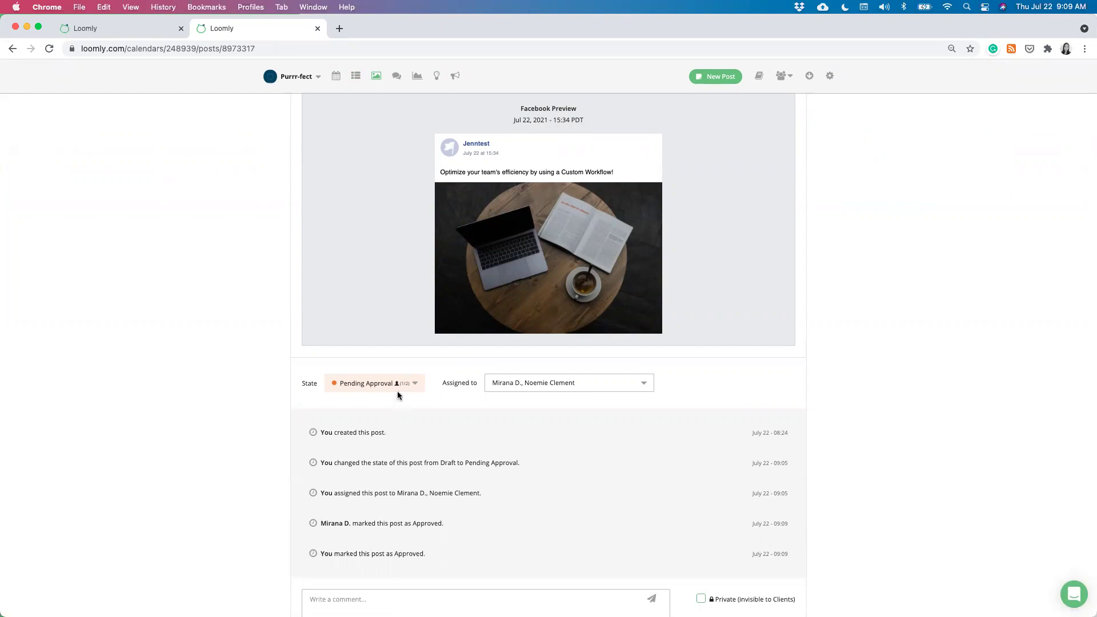
mouse_move(402, 386)
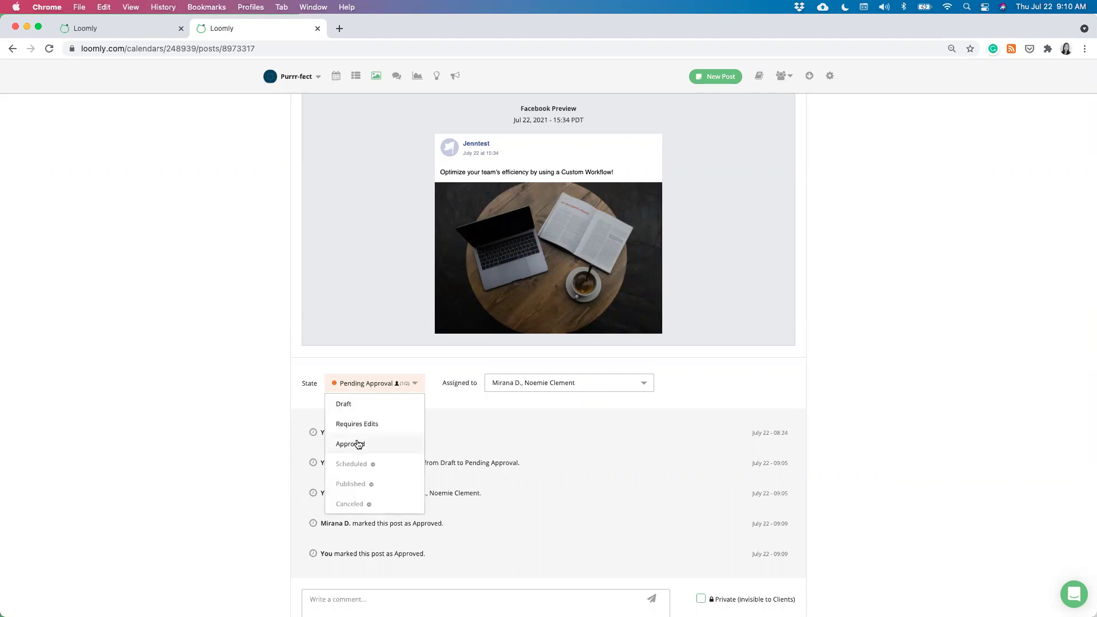
Step: Set the post to Approved and confirm overriding the state guard
click(346, 447)
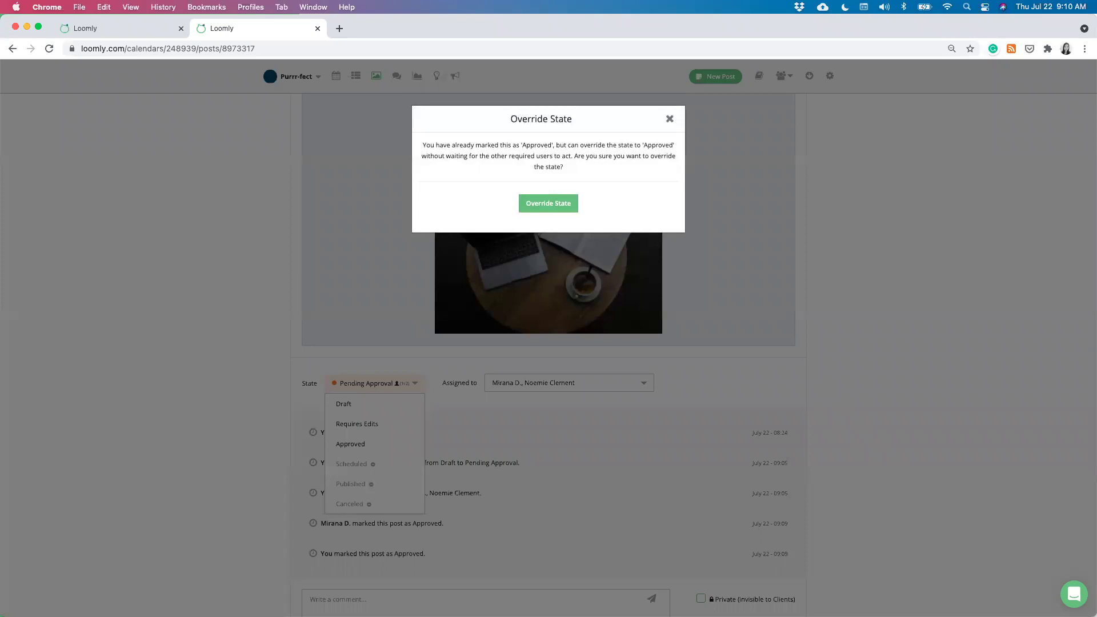
click(536, 214)
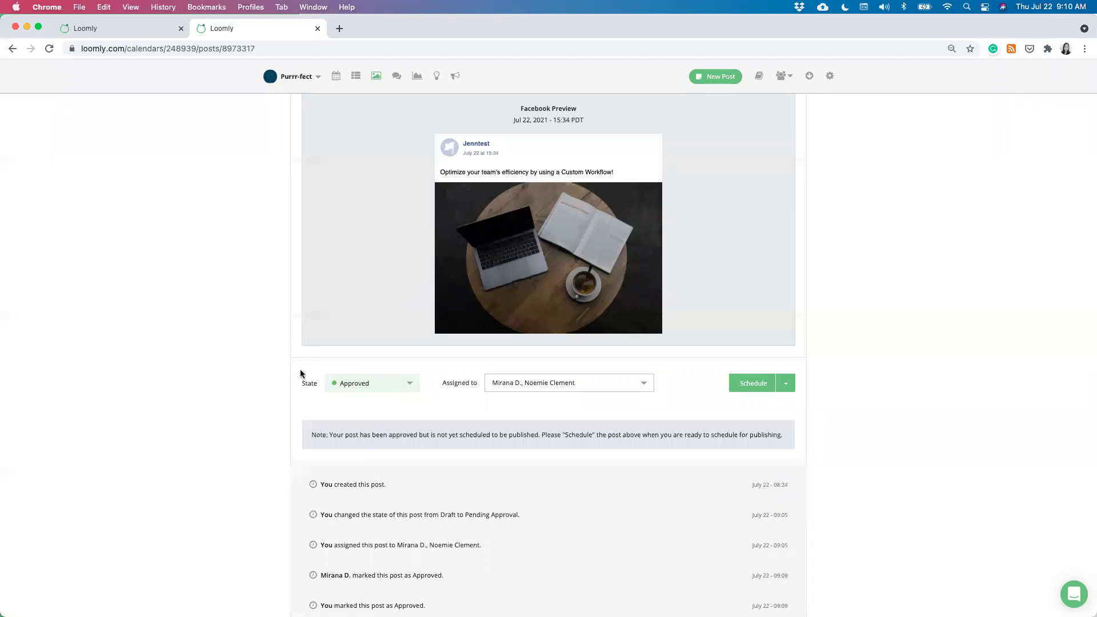
Step: Change the post's state to Scheduled to bring up the scheduling choice
click(348, 383)
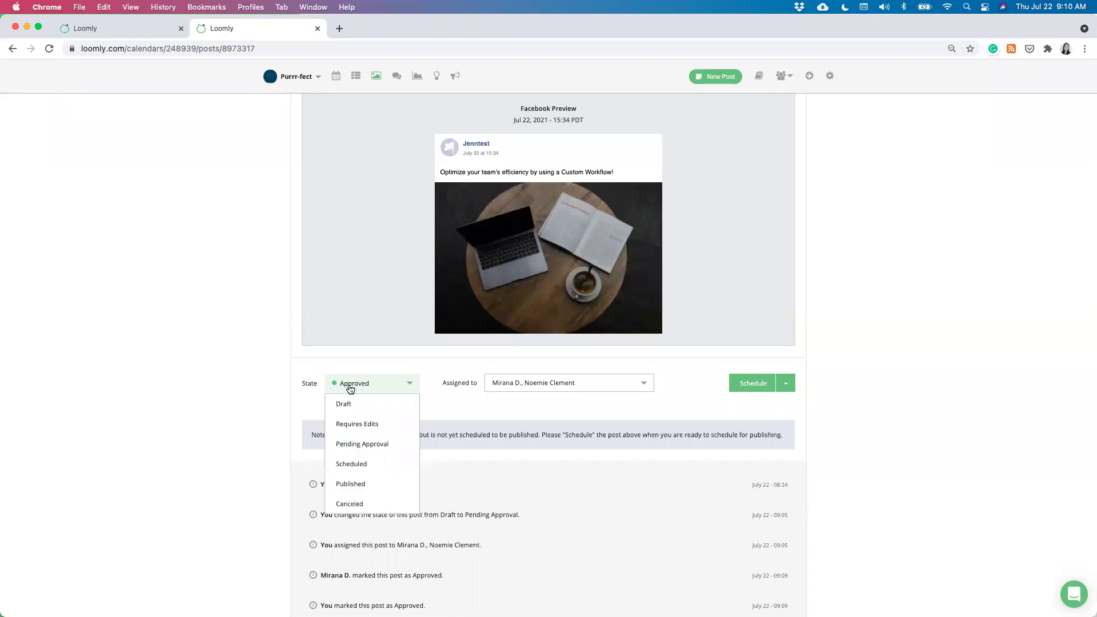
click(369, 467)
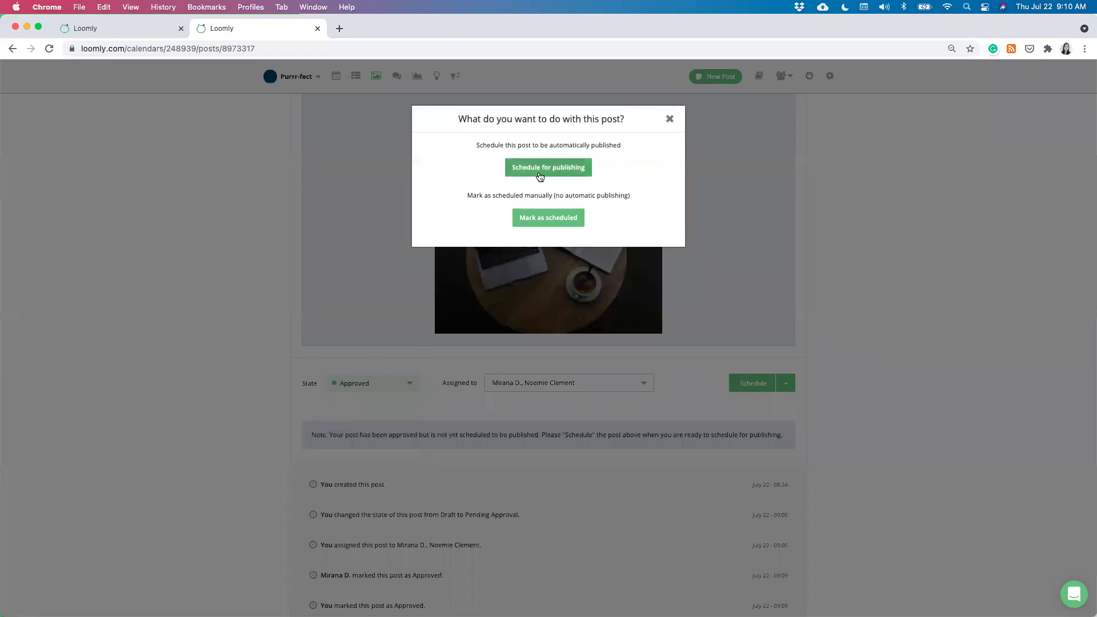